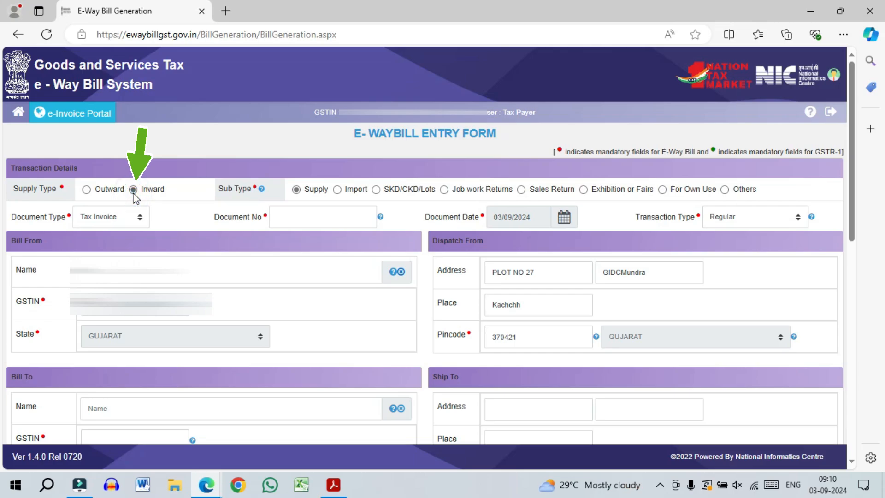
- Choose the Import sub type so Document Type becomes Bill of Entry, and bring up the BE PDF
left_click(338, 190)
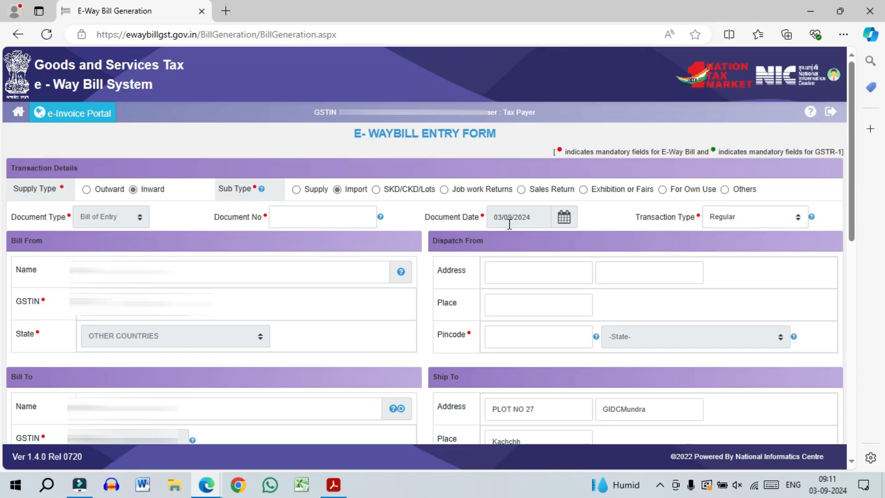
left_click(334, 485)
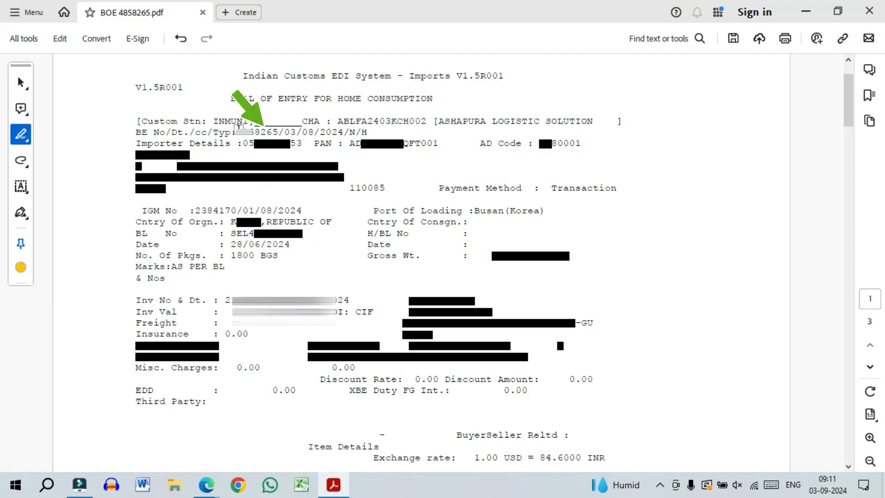
left_click(239, 130)
left_click_drag(249, 131, 342, 132)
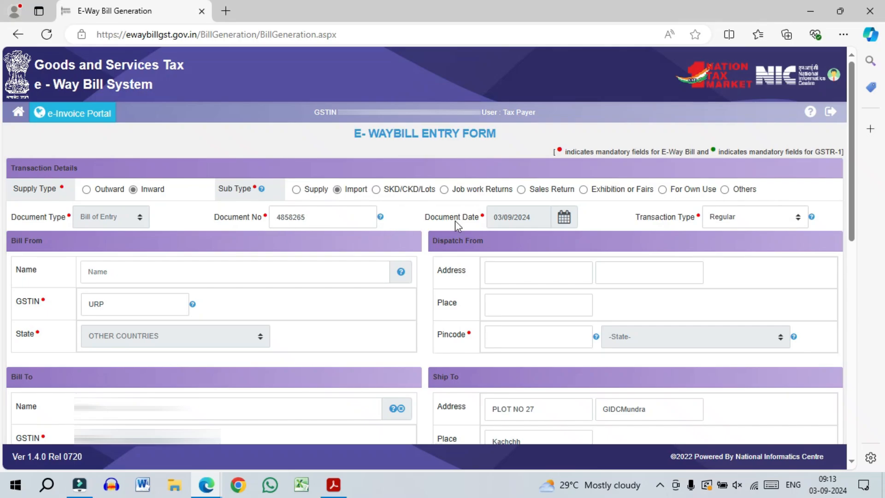
- Pick August, day 3 so the Document Date reads 03/08/2024, checking it against the PDF
left_click(556, 221)
left_click(542, 240)
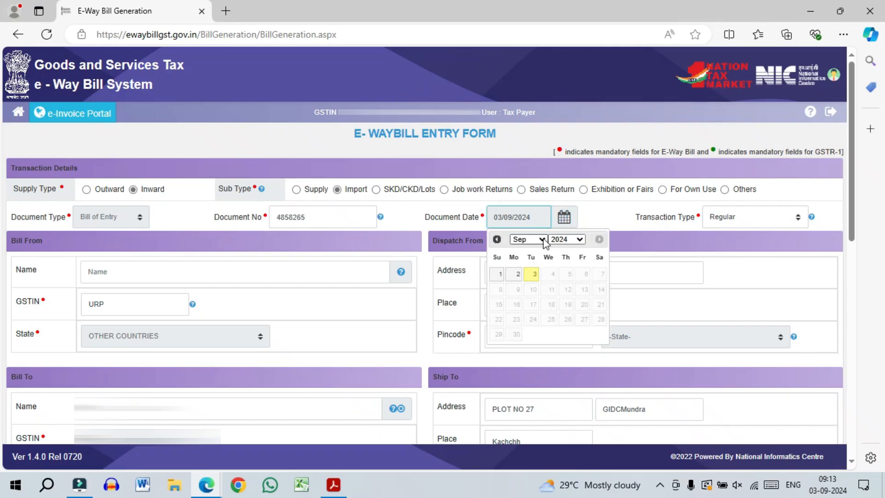
left_click(529, 364)
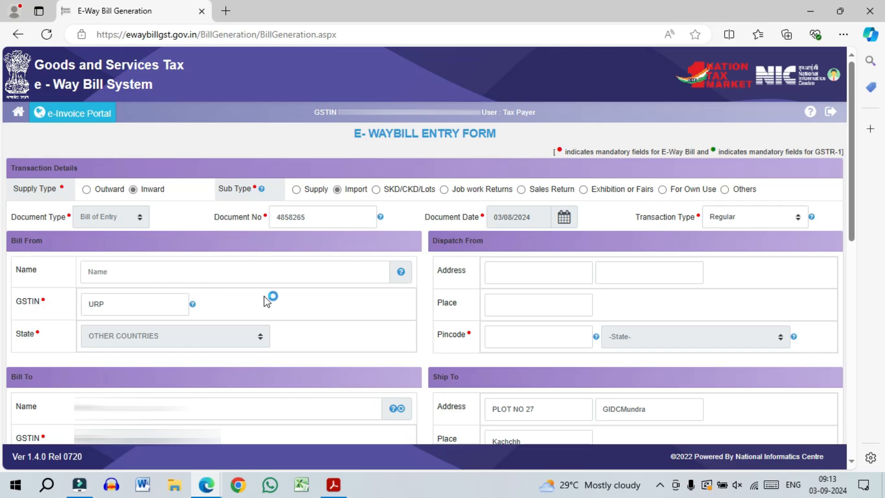
key("alt+Tab")
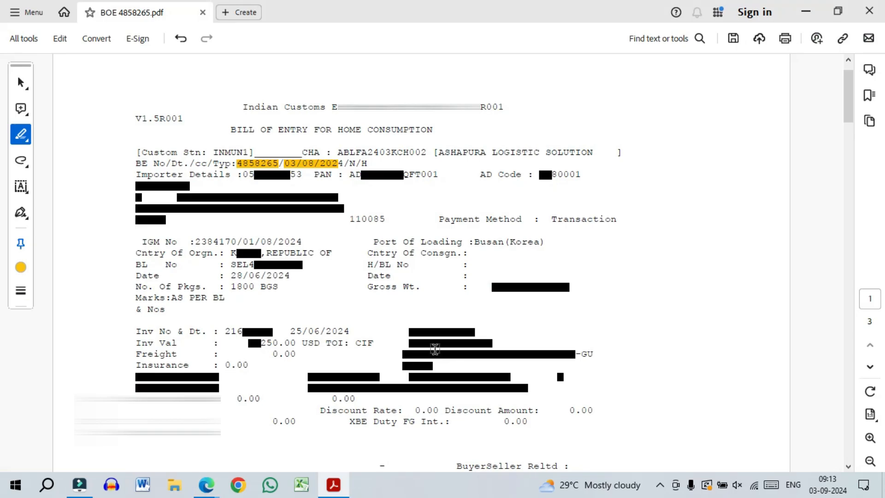
key("alt+Tab")
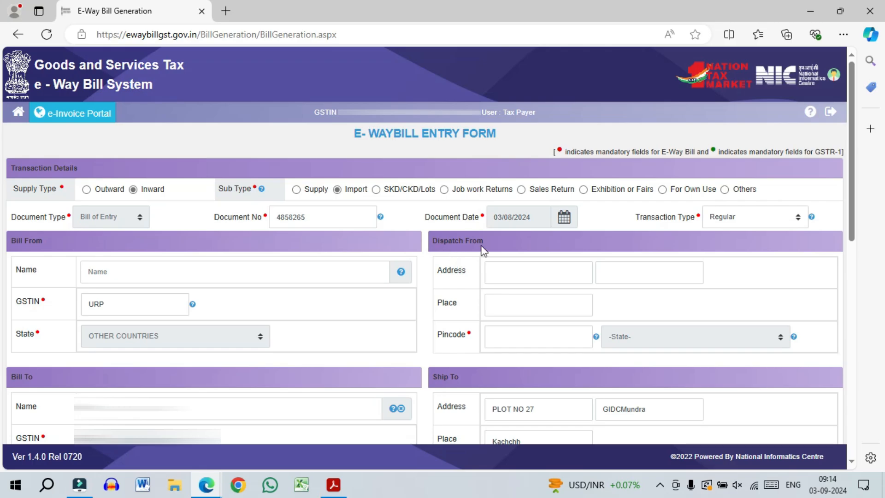
- Enter dispatch place MUNDRA PORT with pincode 370421
left_click(545, 303)
type("MUNDRA ")
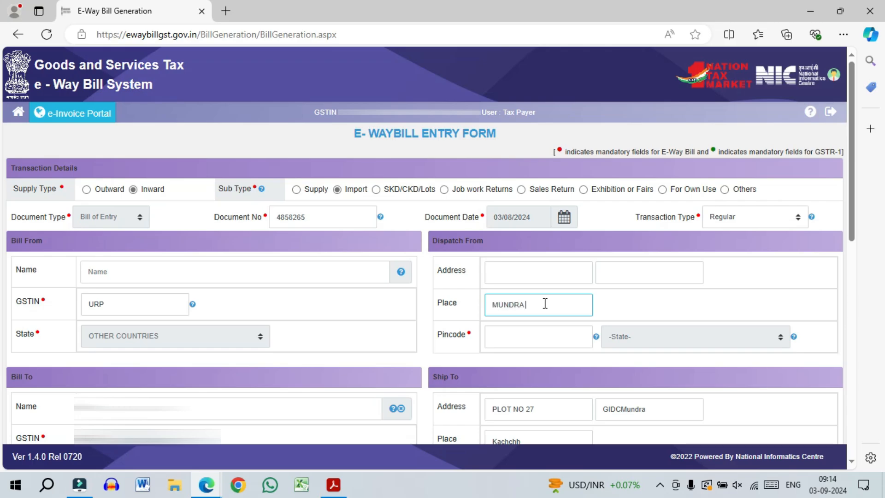
type("PORT")
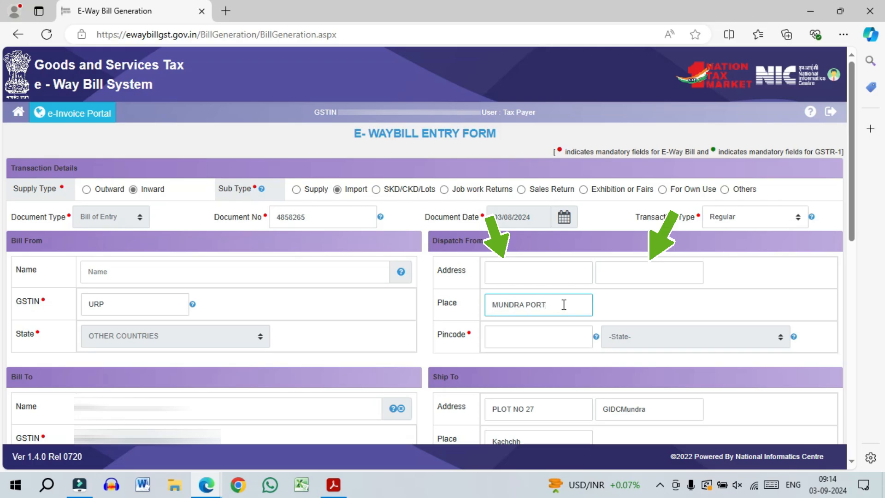
left_click(514, 336)
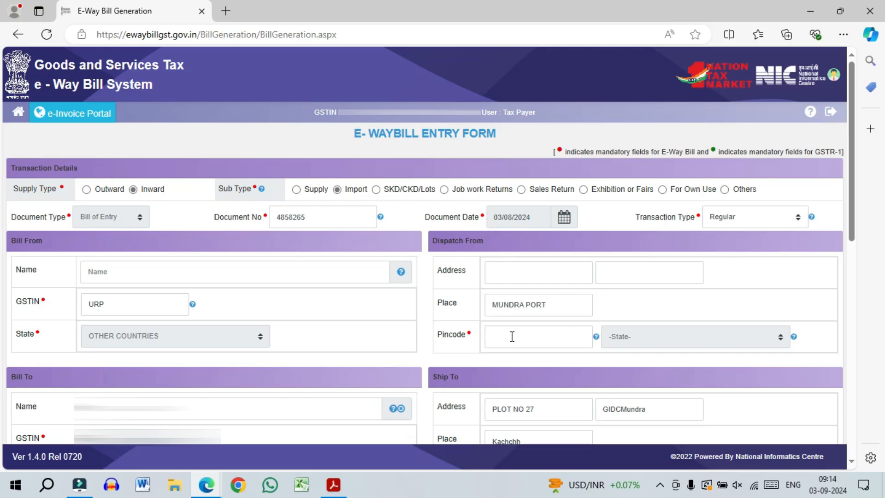
type("370421")
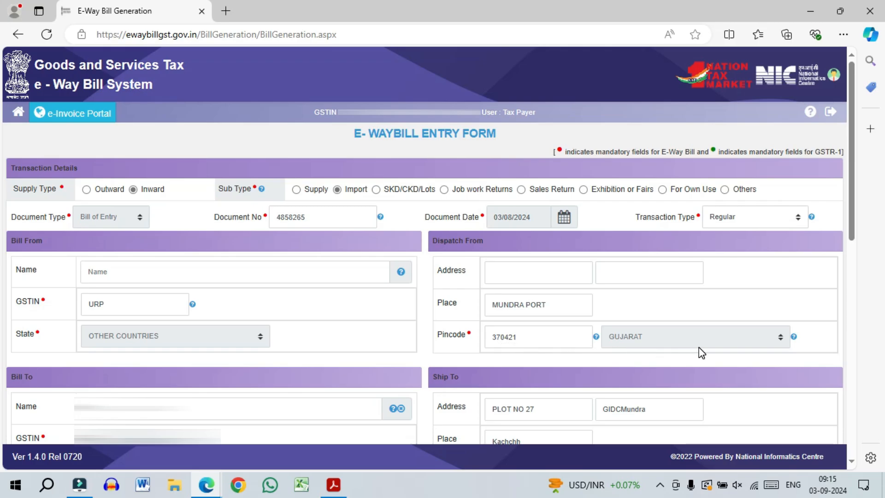
- Scroll the form down to Item Details and the Bill of Entry PDF to its item details
scroll(852, 152, "down", 4)
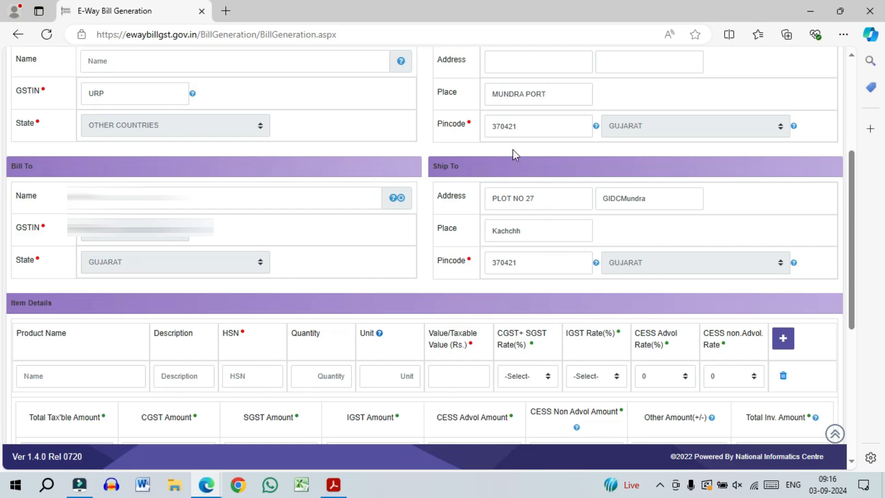
scroll(530, 133, "down", 3)
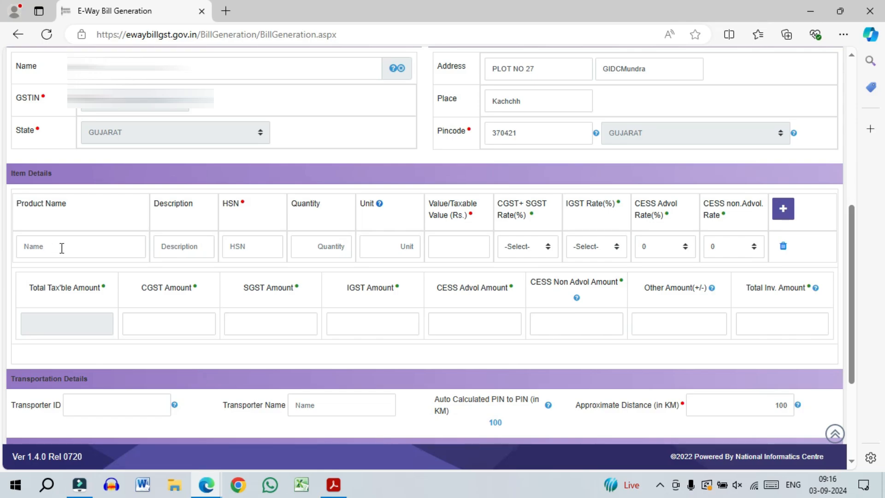
key("alt+Tab")
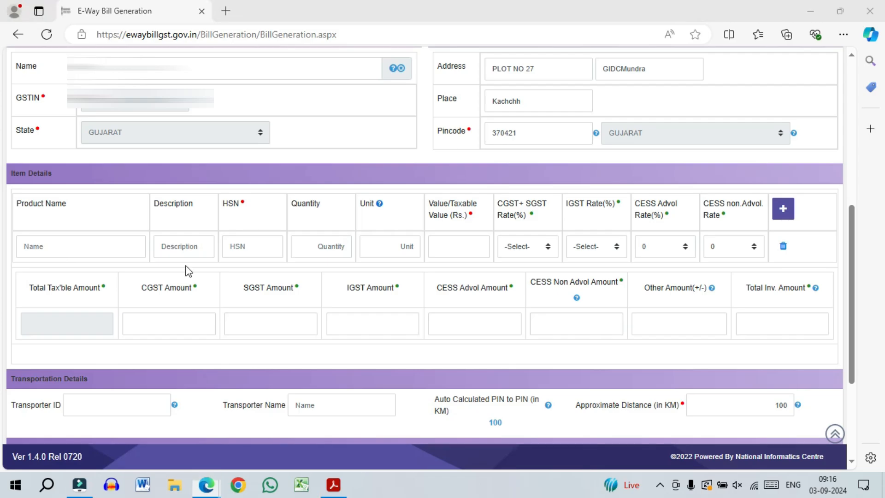
scroll(318, 272, "down", 1)
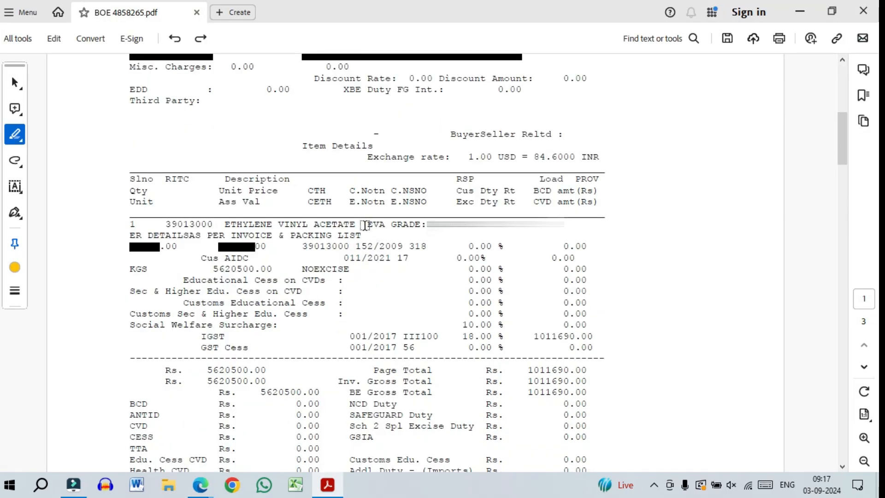
- Highlight the EVA GRADE description and HSN 39013000 in the PDF, then return to the form
left_click_drag(363, 225, 563, 224)
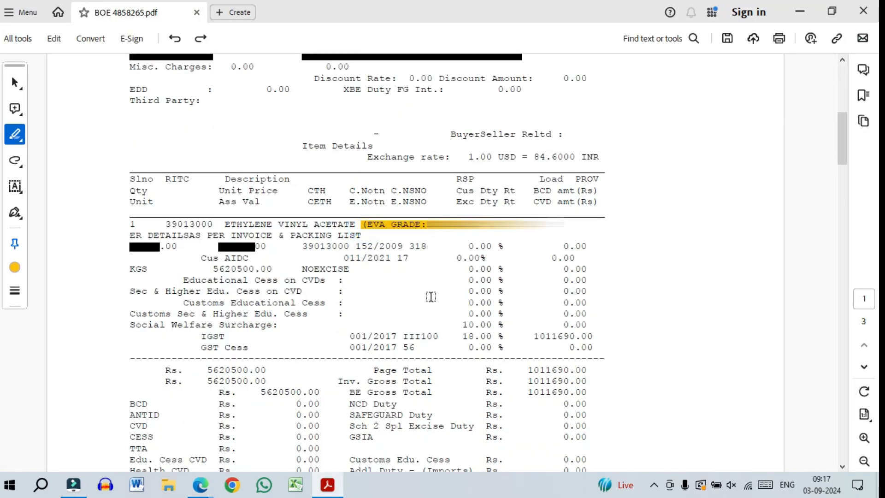
double_click(161, 225)
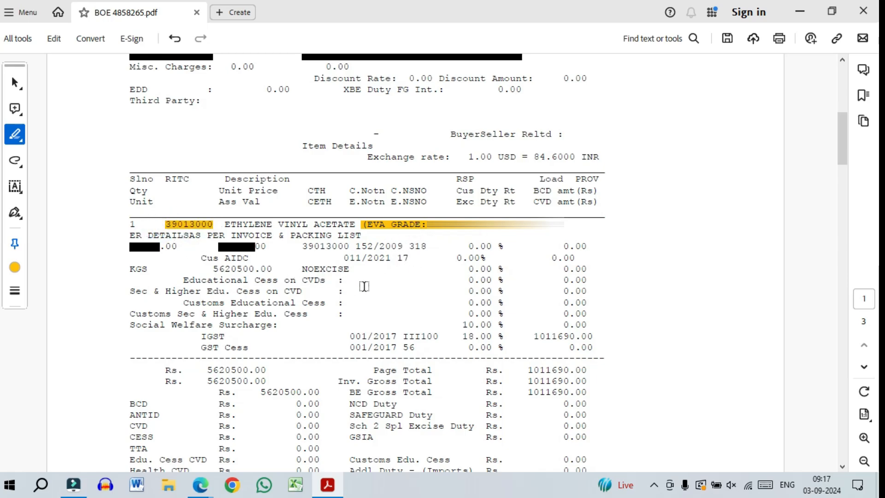
key("alt+Tab")
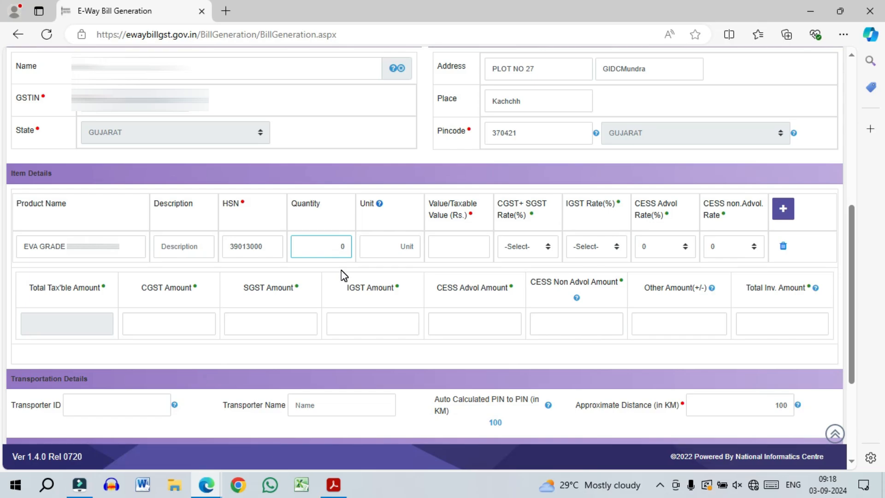
- Enter quantity 25000 with unit KGS, then scroll the PDF to its value section
type("250000")
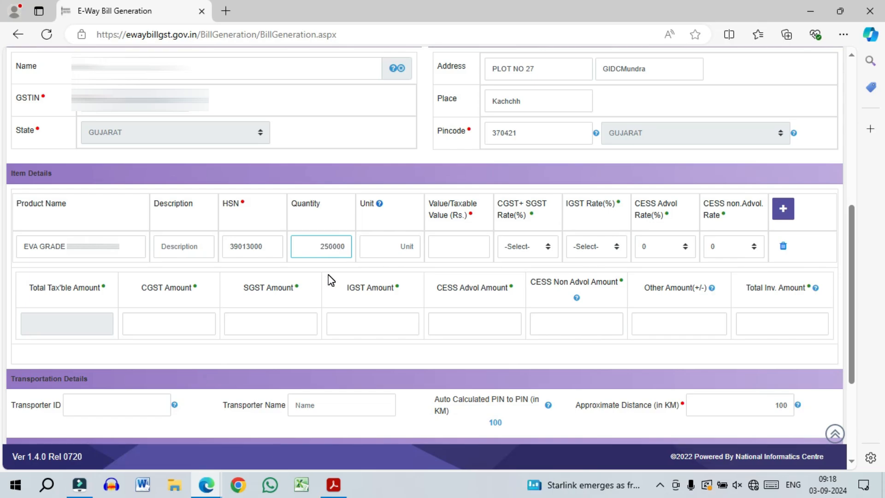
key("Delete")
left_click(381, 247)
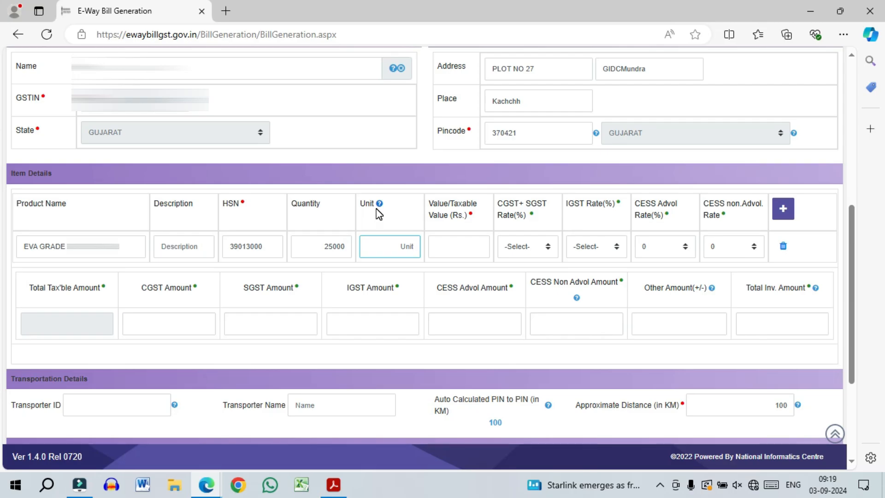
mouse_move(379, 205)
type("KGS")
key("Tab")
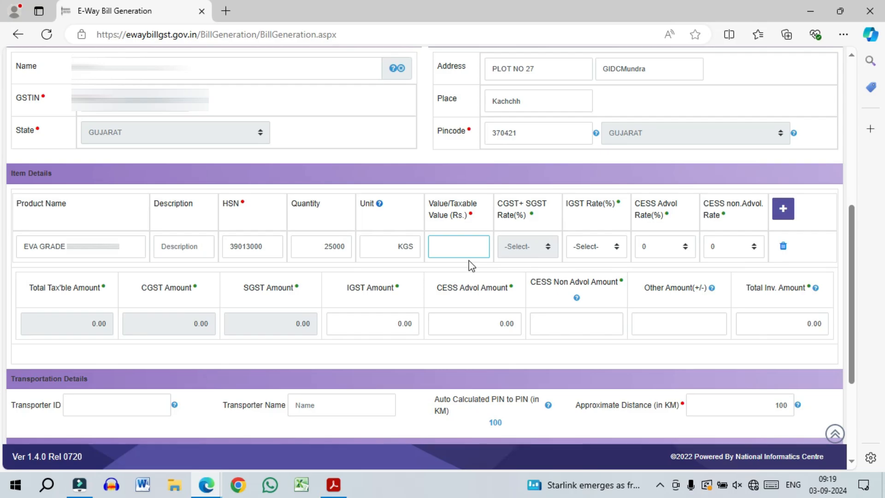
key("alt+Tab")
scroll(468, 261, "down", 1)
- Highlight the 0.00 % duty rate, the 10.00 % Social Welfare Surcharge rate and its 0.00 amount
left_click_drag(273, 238, 218, 237)
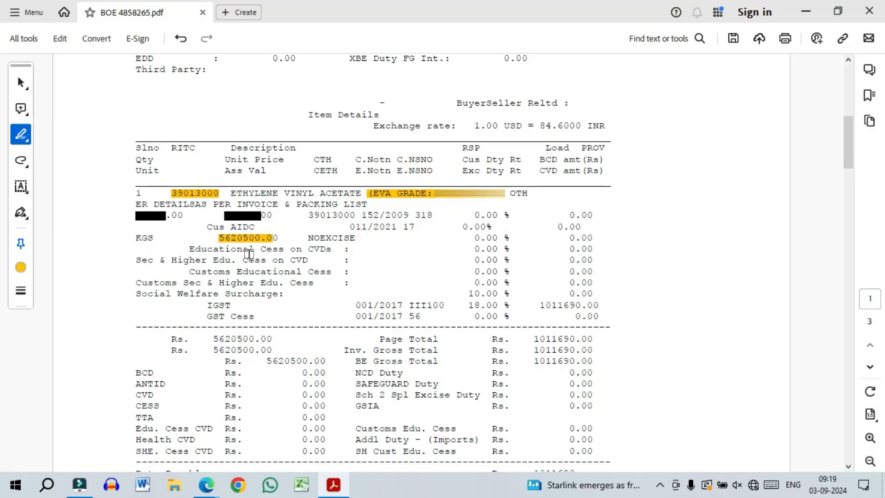
left_click_drag(475, 215, 594, 215)
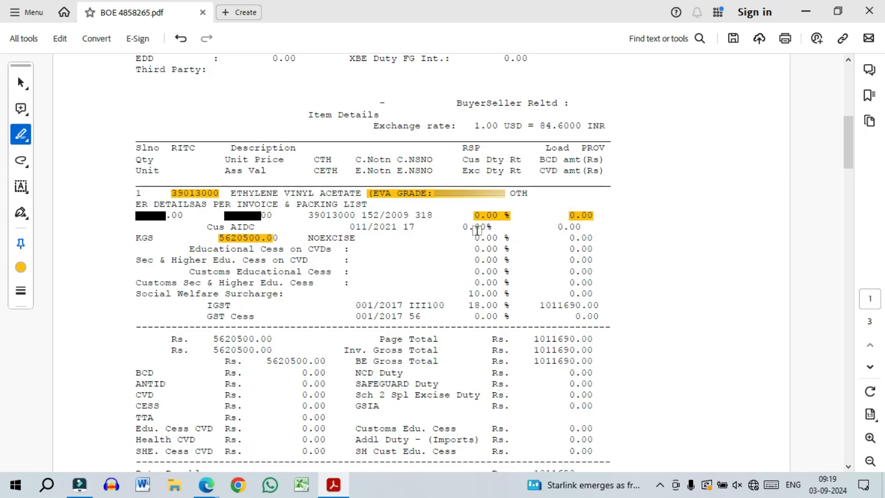
left_click_drag(467, 293, 510, 294)
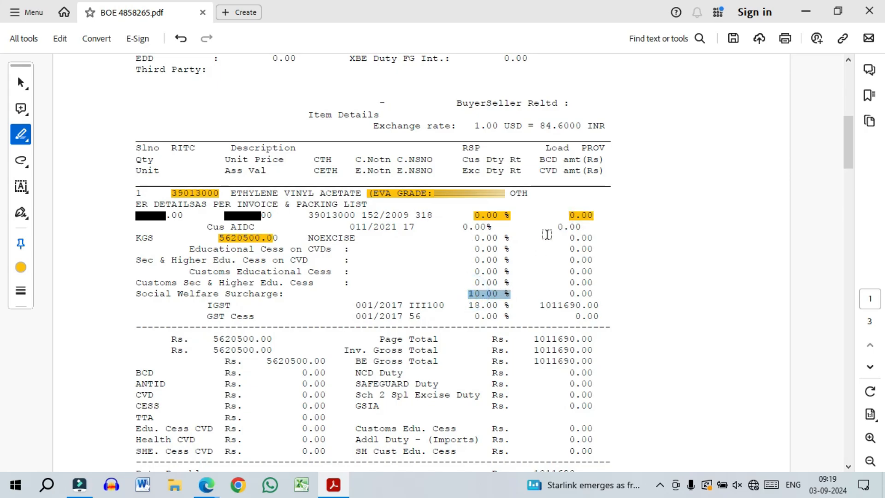
left_click_drag(568, 294, 594, 294)
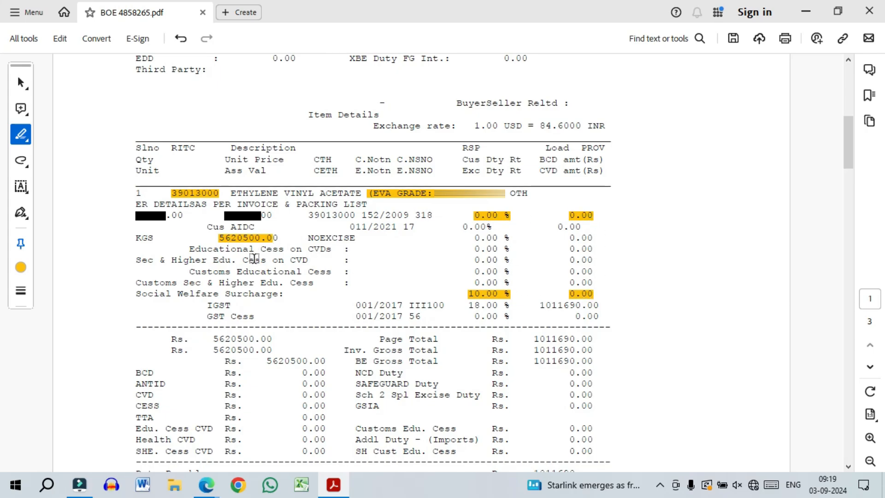
key("alt+Tab")
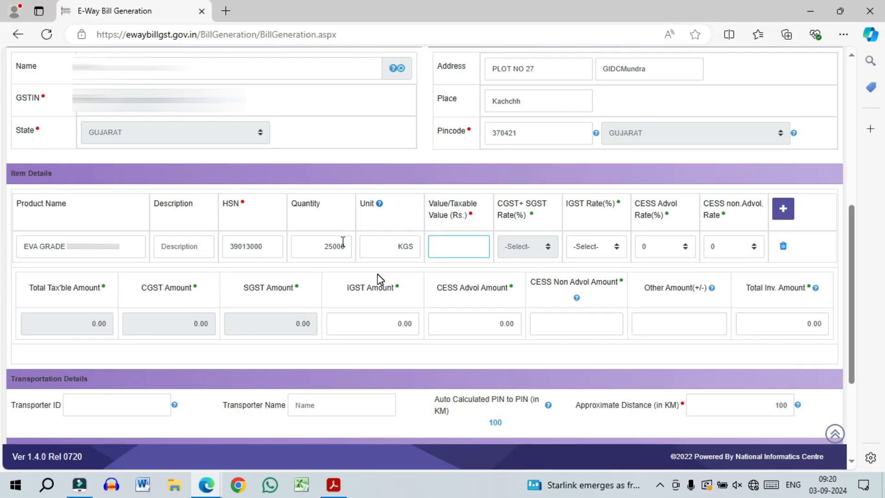
- Enter taxable value 5620500 with 18% IGST, confirming IGST 1011690.00 against the PDF
key("alt+Tab")
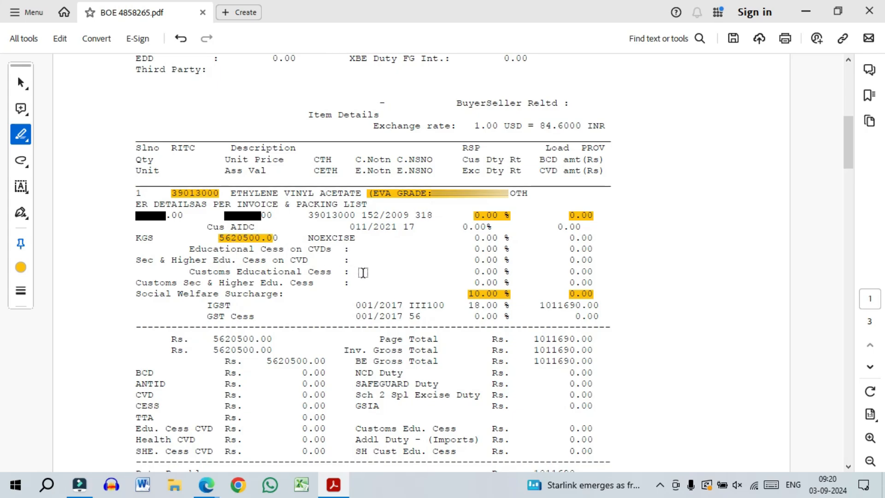
key("alt+Tab")
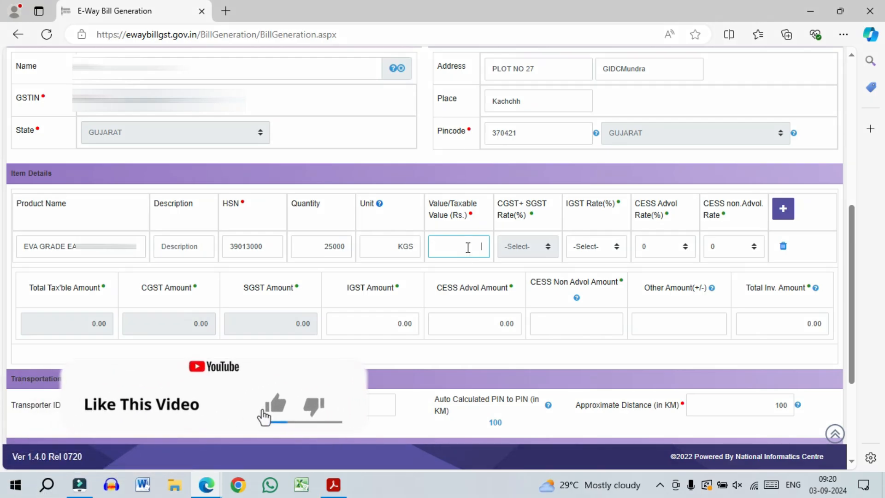
key("alt+Tab")
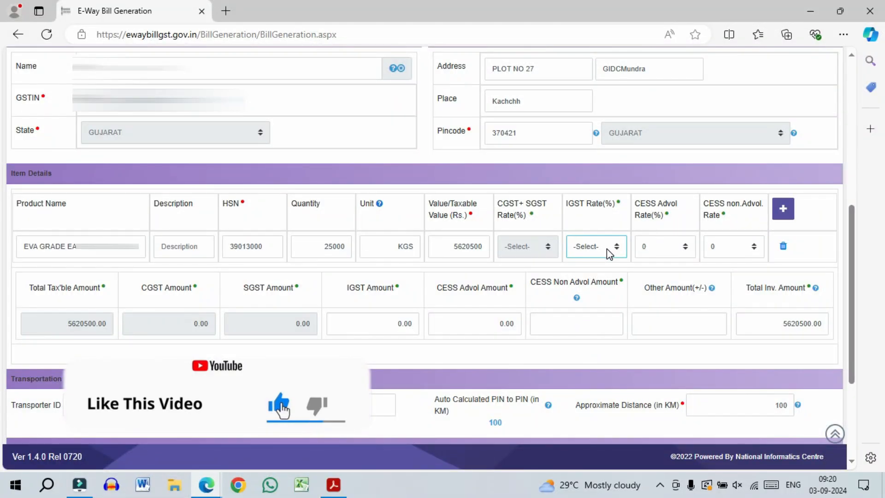
left_click(607, 249)
left_click(584, 132)
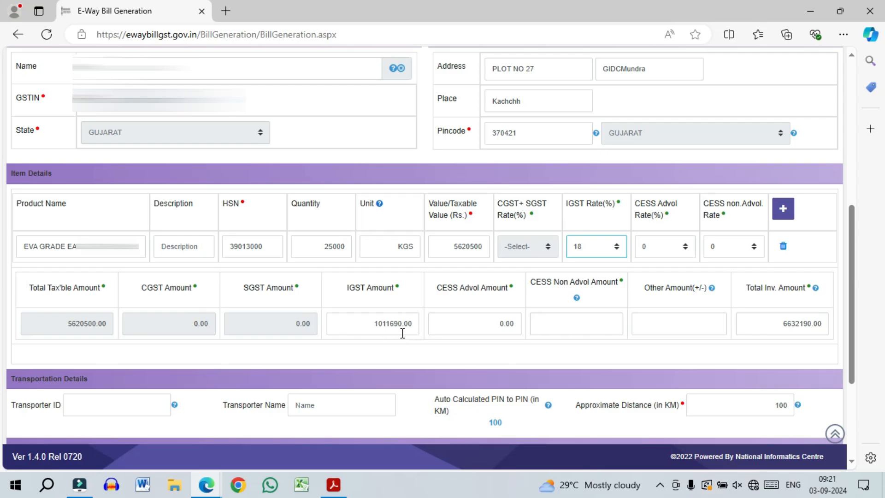
key("alt+Tab")
left_click_drag(538, 306, 599, 307)
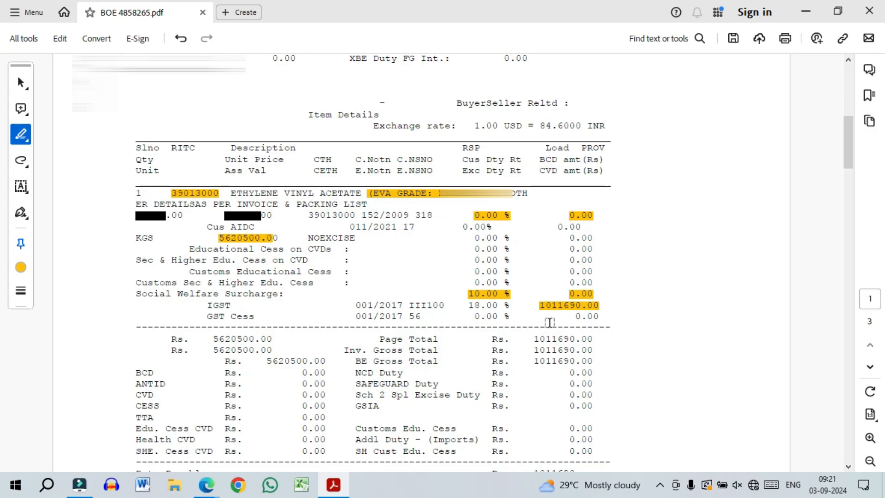
key("alt+Tab")
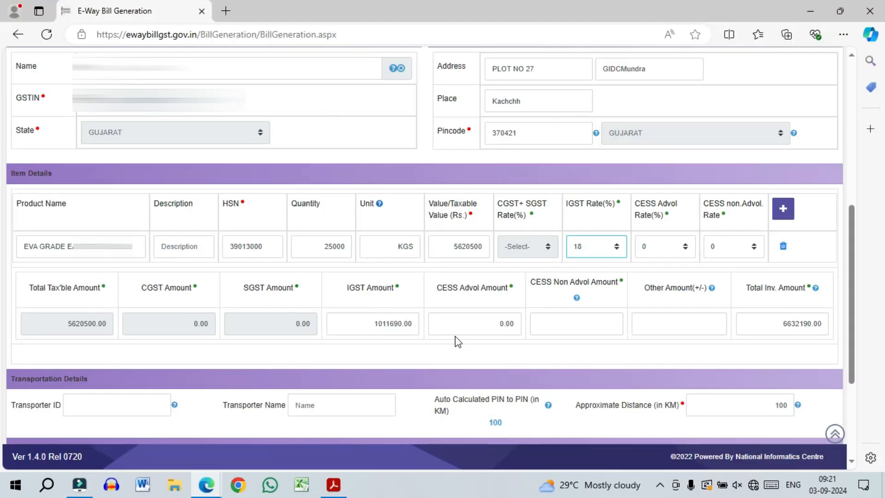
- Fill the transporter ID and name RK TRANSPORT SERVICES from the saved suggestion
scroll(456, 341, "down", 3)
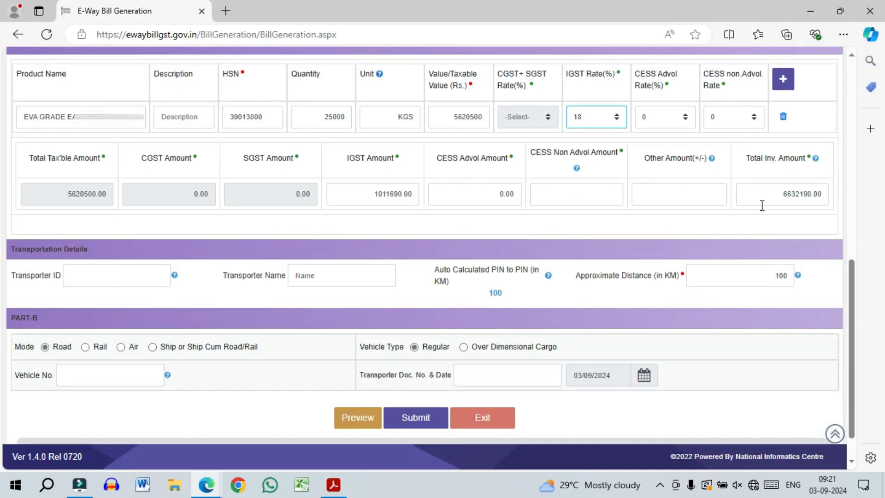
scroll(348, 265, "down", 1)
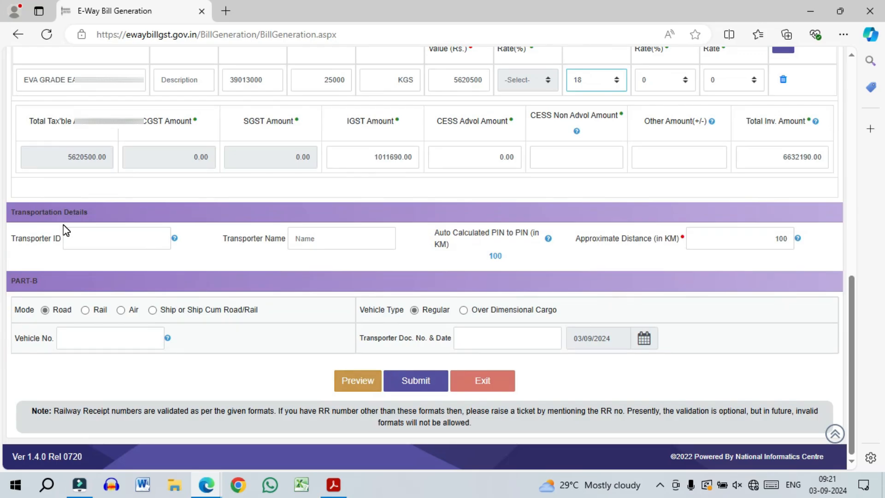
left_click(94, 243)
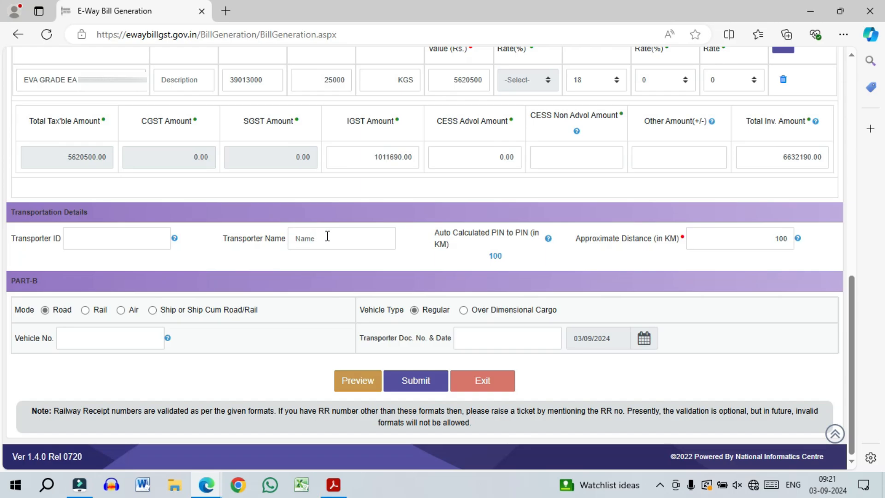
left_click(115, 243)
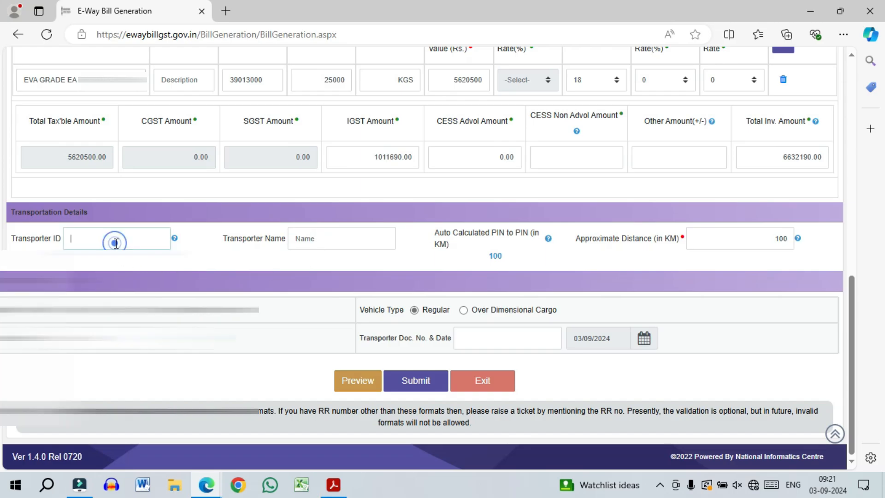
left_click(115, 288)
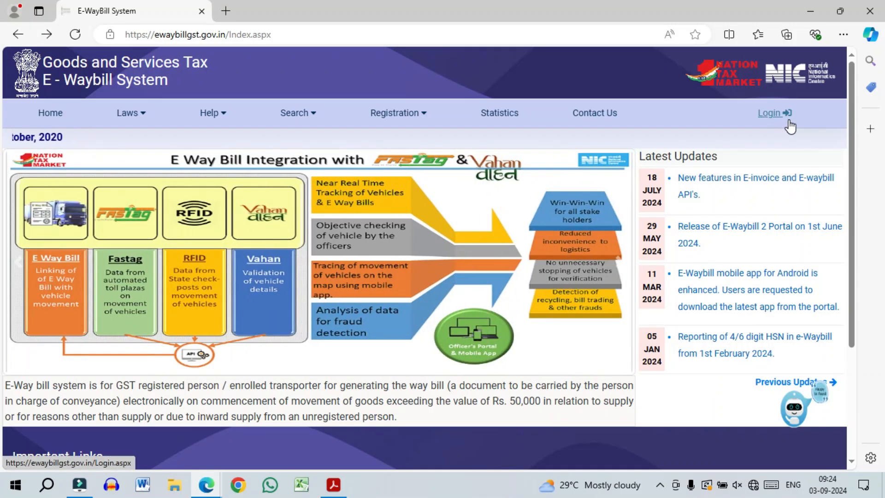
- Fill in an approximate distance of 10 km and the vehicle number on the bill form
mouse_move(312, 128)
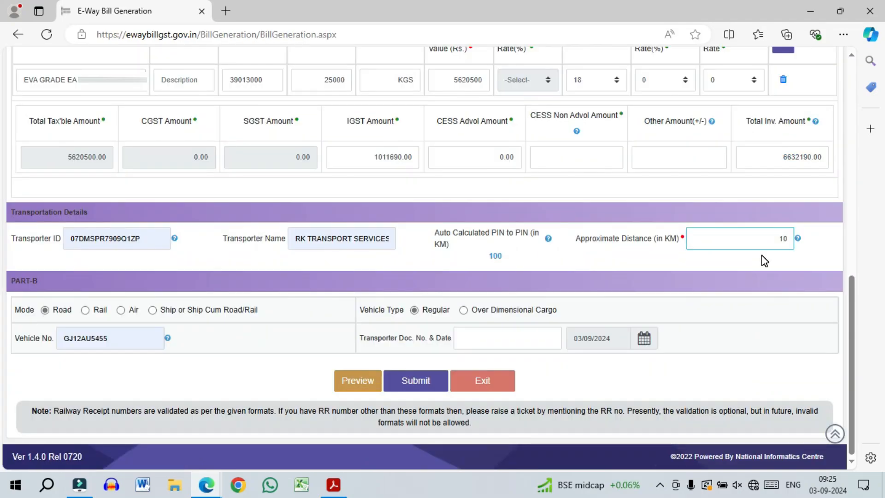
key("Tab")
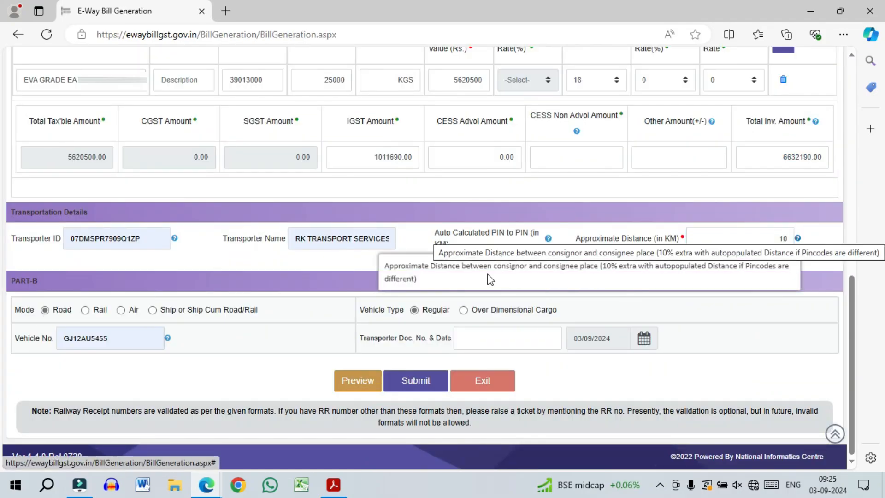
- Dismiss the distance help note and enter 1234 as the Transporter Doc. No
left_click(785, 234)
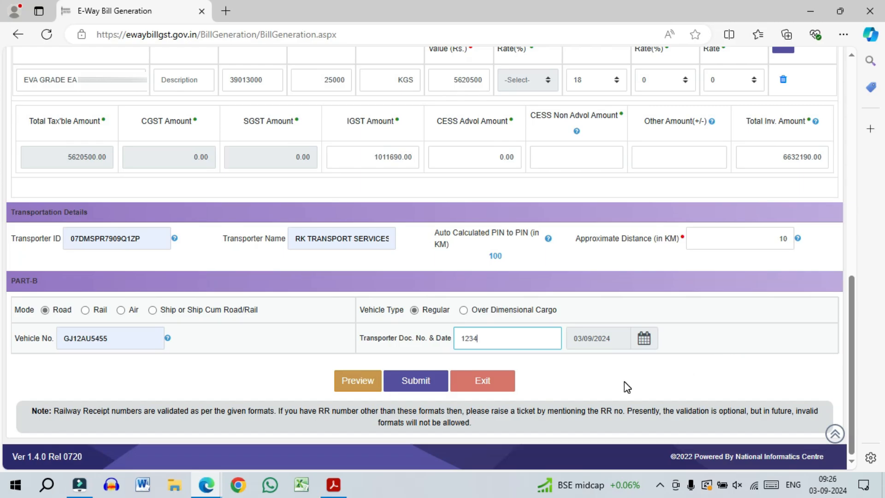
left_click(412, 392)
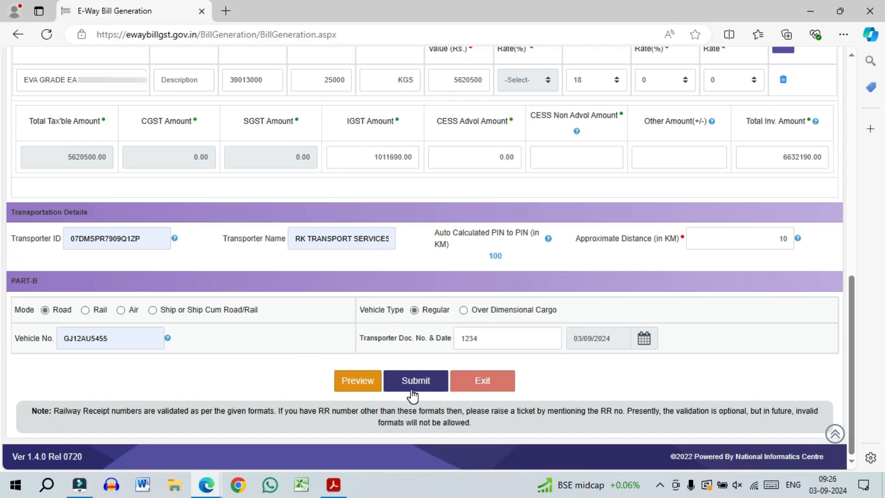
left_click(357, 388)
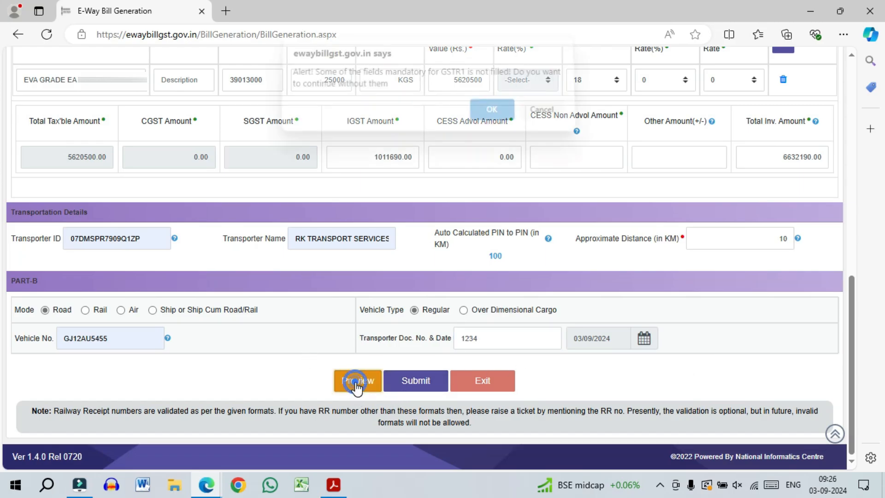
left_click(490, 116)
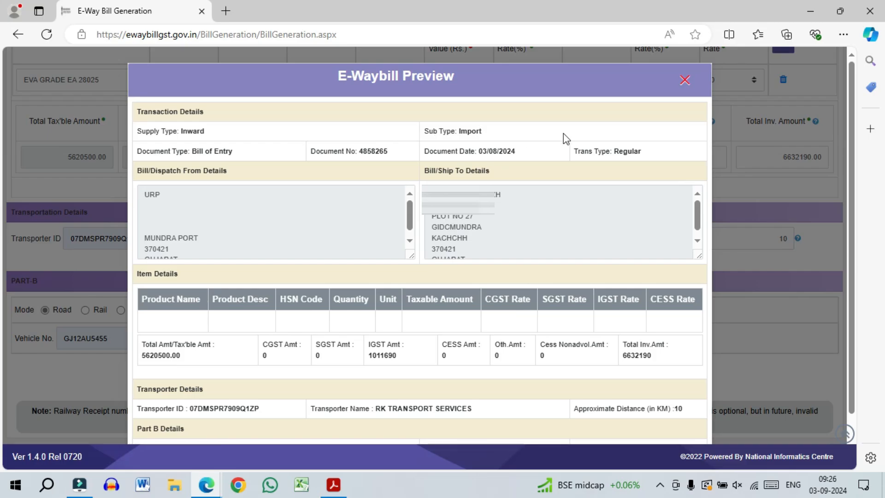
scroll(479, 185, "down", 1)
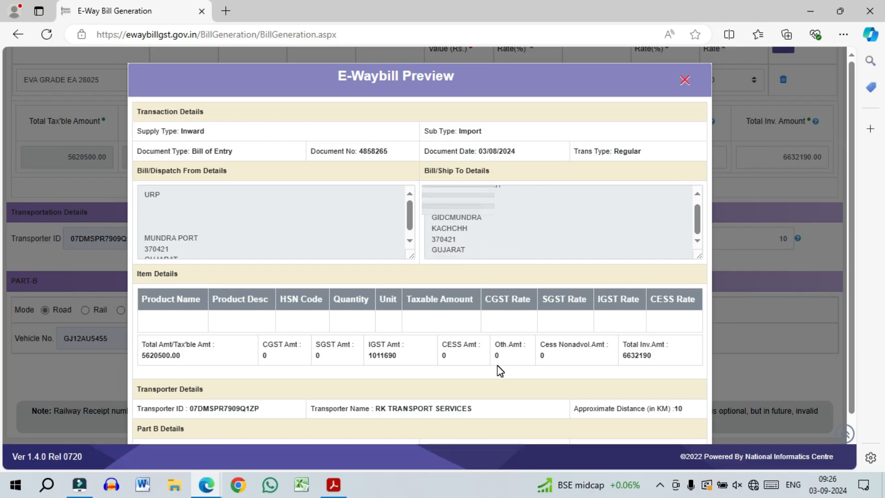
scroll(501, 371, "down", 1)
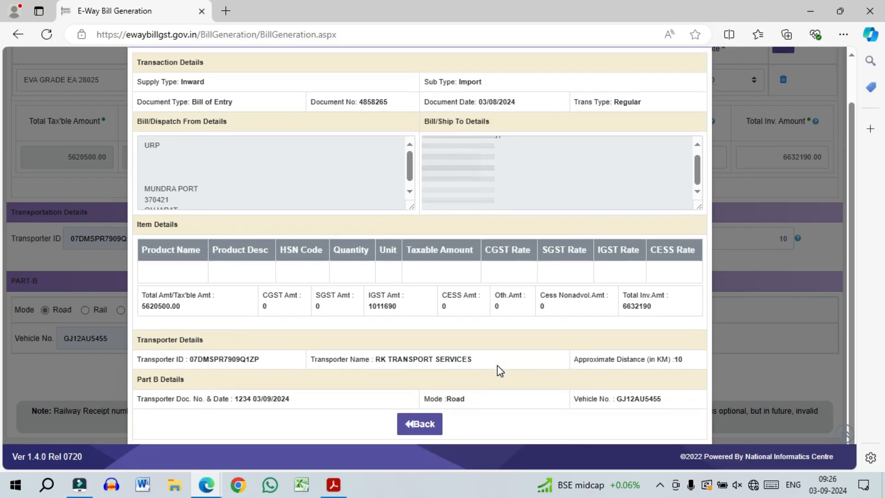
left_click(424, 429)
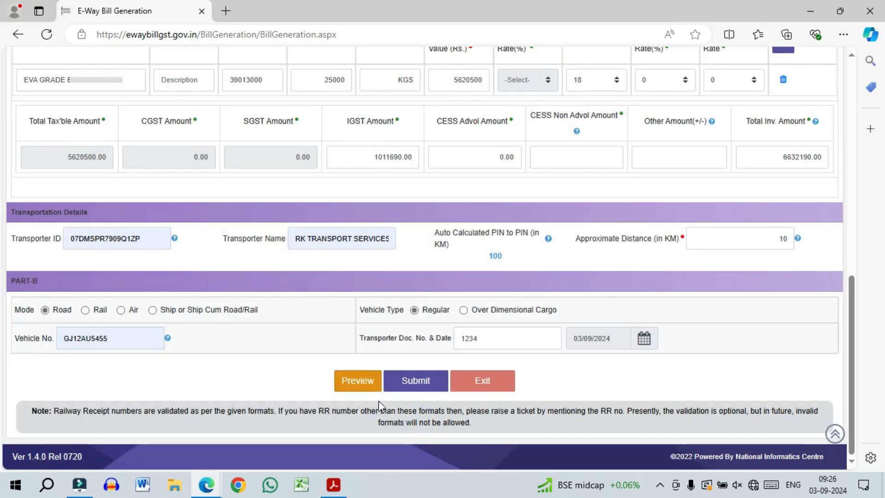